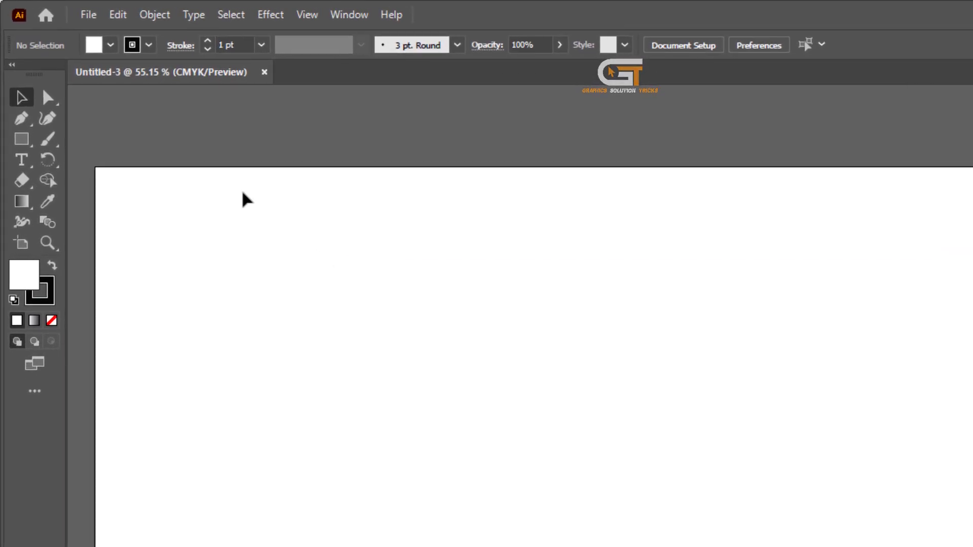
Step: Choose the 'Crop image illustrator' photo in File > Place and confirm it
{"action": "left_click", "coordinate": [93, 17]}
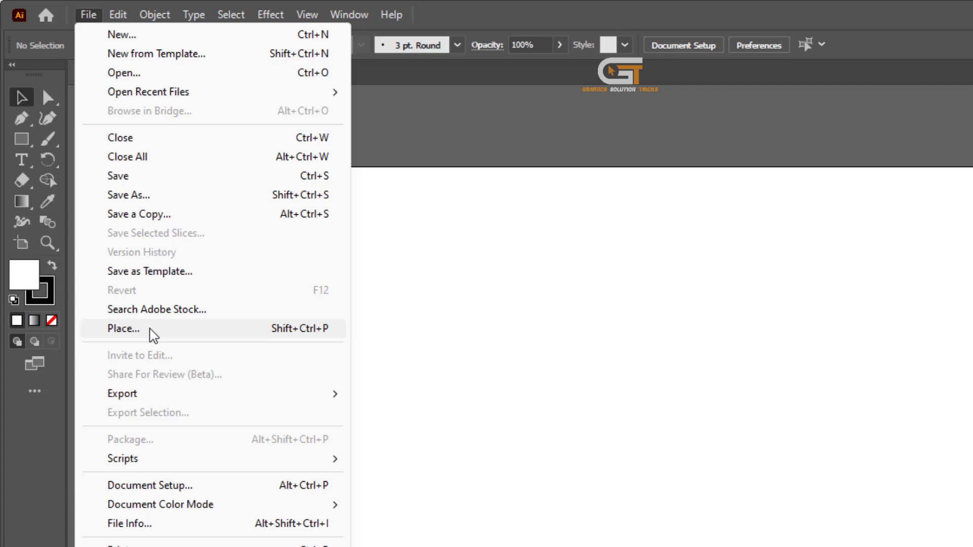
{"action": "left_click", "coordinate": [230, 341]}
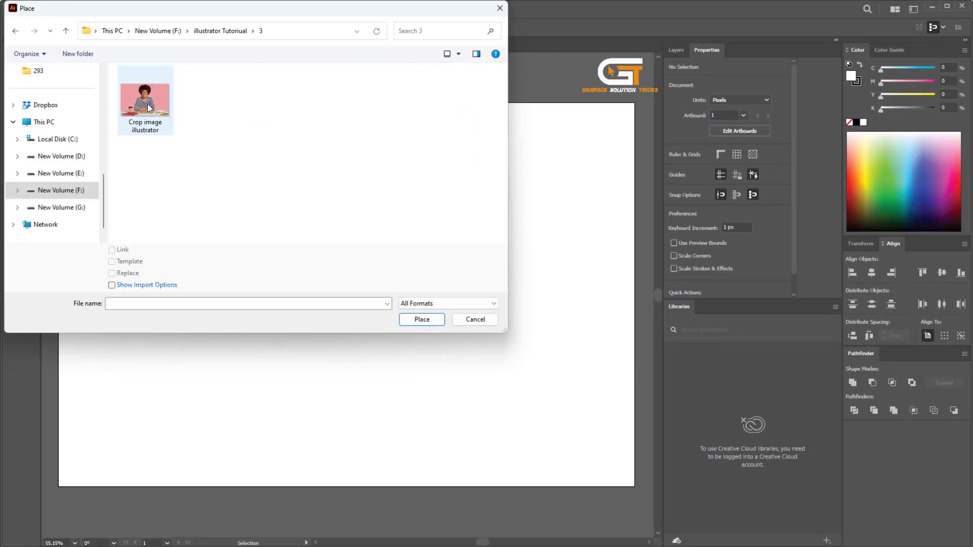
{"action": "left_click", "coordinate": [149, 107]}
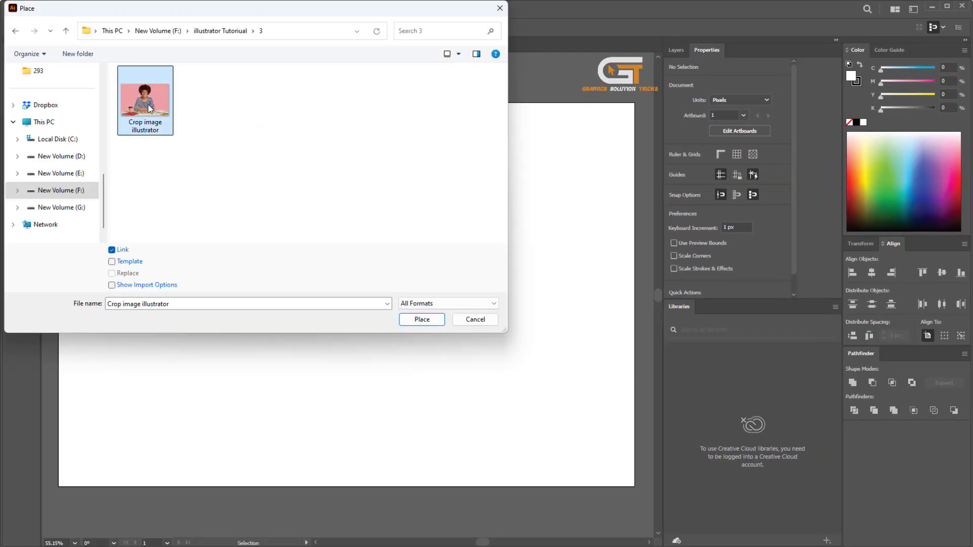
{"action": "left_click", "coordinate": [420, 320]}
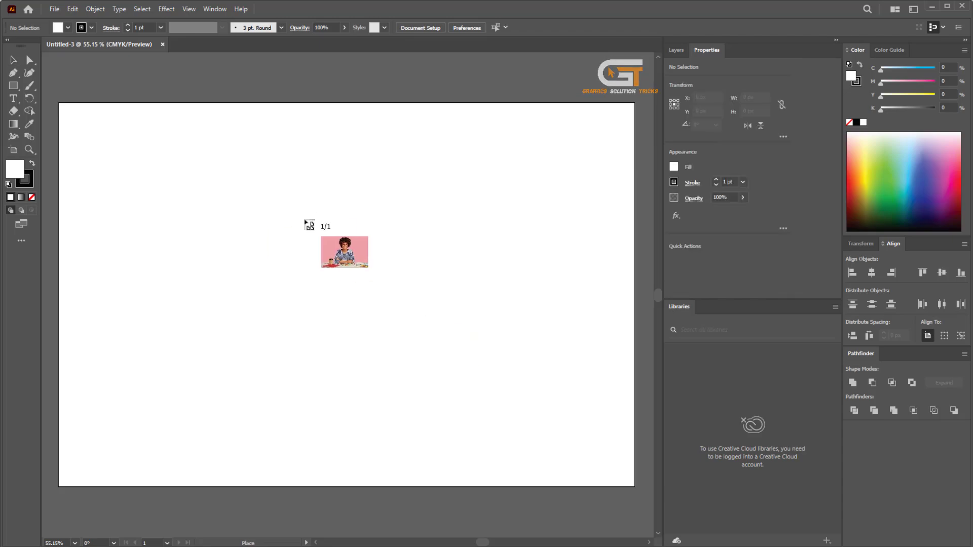
Step: Drop the photo on the artboard, then move and enlarge it past the edges
{"action": "left_click", "coordinate": [210, 184]}
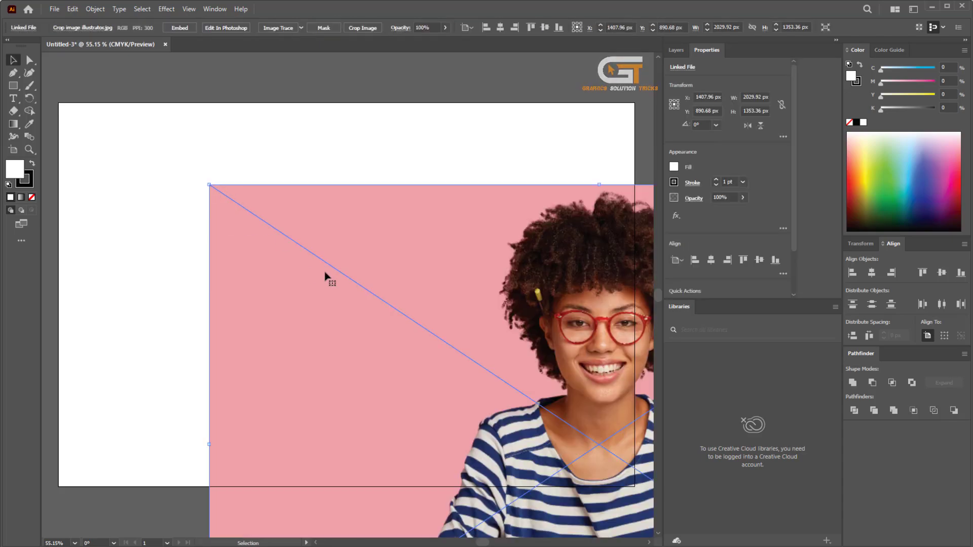
{"action": "scroll", "coordinate": [325, 276], "scroll_direction": "down", "scroll_amount": 3}
{"action": "scroll", "coordinate": [320, 268], "scroll_direction": "up", "scroll_amount": 2}
{"action": "left_click_drag", "start_coordinate": [325, 276], "coordinate": [321, 271]}
{"action": "left_click_drag", "start_coordinate": [494, 429], "coordinate": [545, 463]}
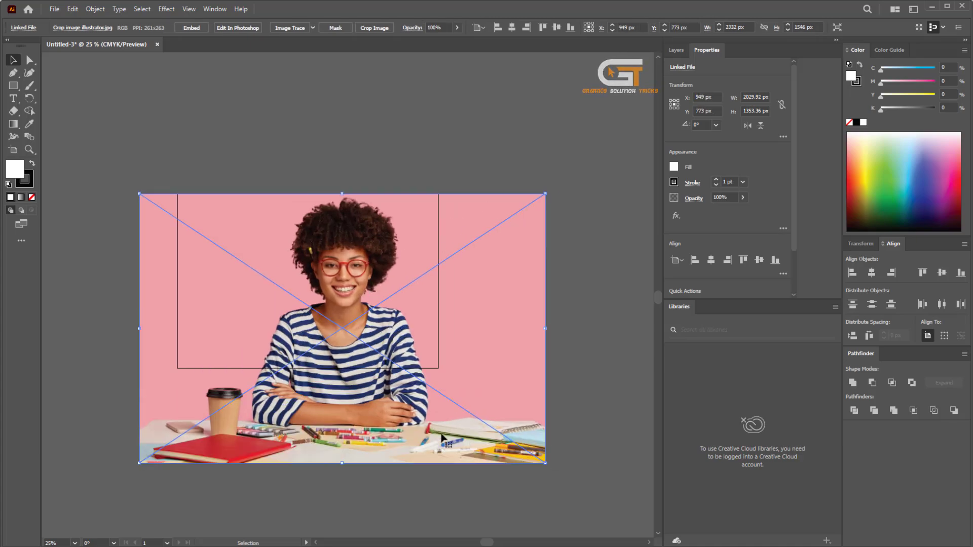
{"action": "left_click_drag", "start_coordinate": [408, 336], "coordinate": [389, 334]}
{"action": "scroll", "coordinate": [351, 321], "scroll_direction": "up", "scroll_amount": 2}
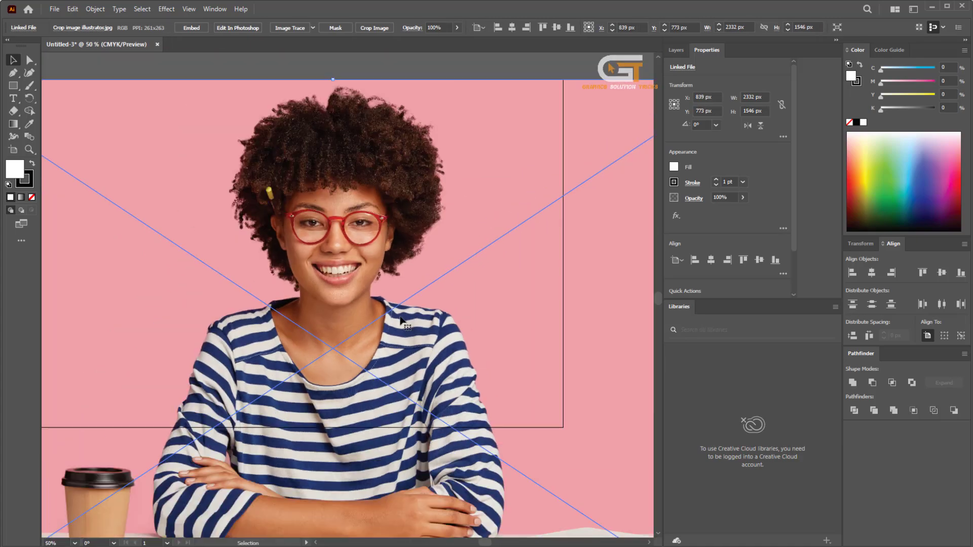
{"action": "scroll", "coordinate": [401, 318], "scroll_direction": "down", "scroll_amount": 1}
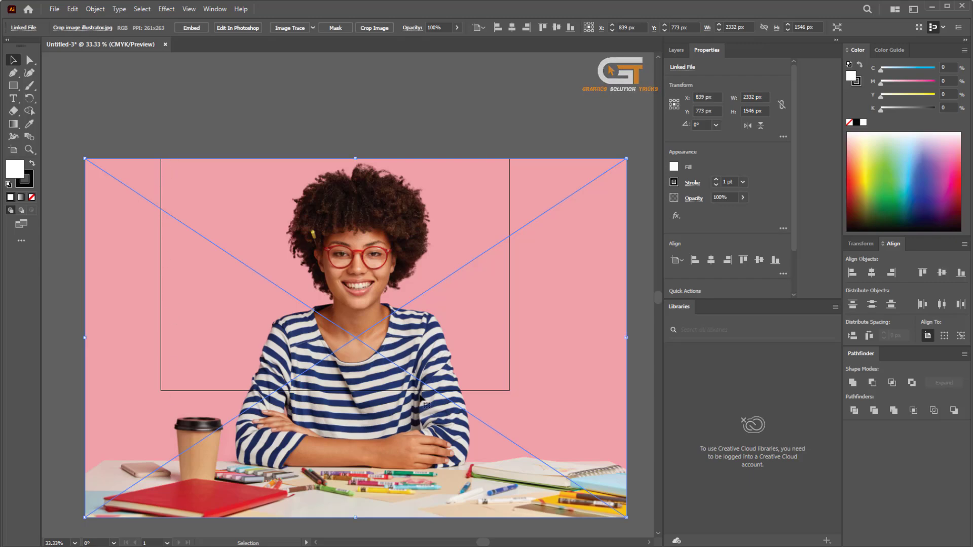
{"action": "scroll", "coordinate": [270, 152], "scroll_direction": "down", "scroll_amount": 1}
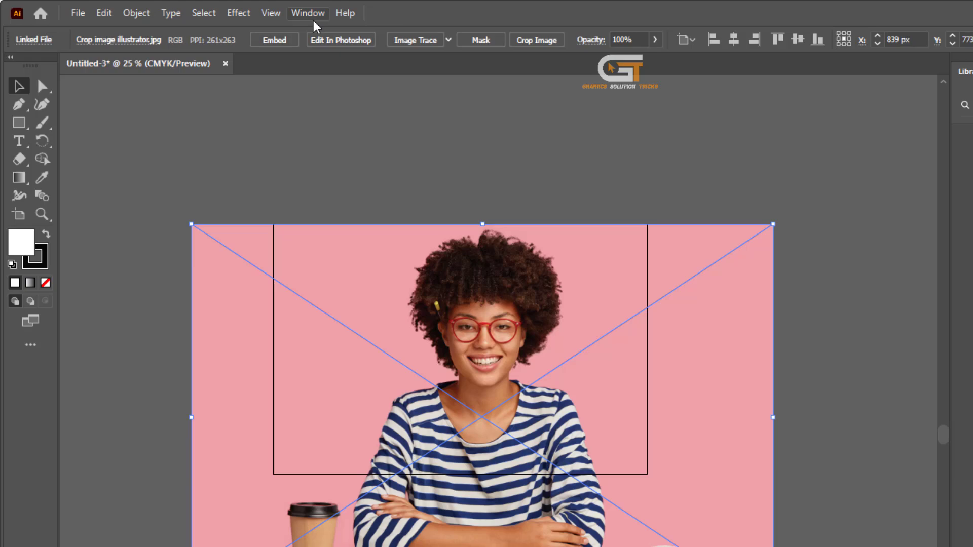
Step: Show the Properties panel for the placed photo from the Window menu
{"action": "left_click", "coordinate": [217, 11]}
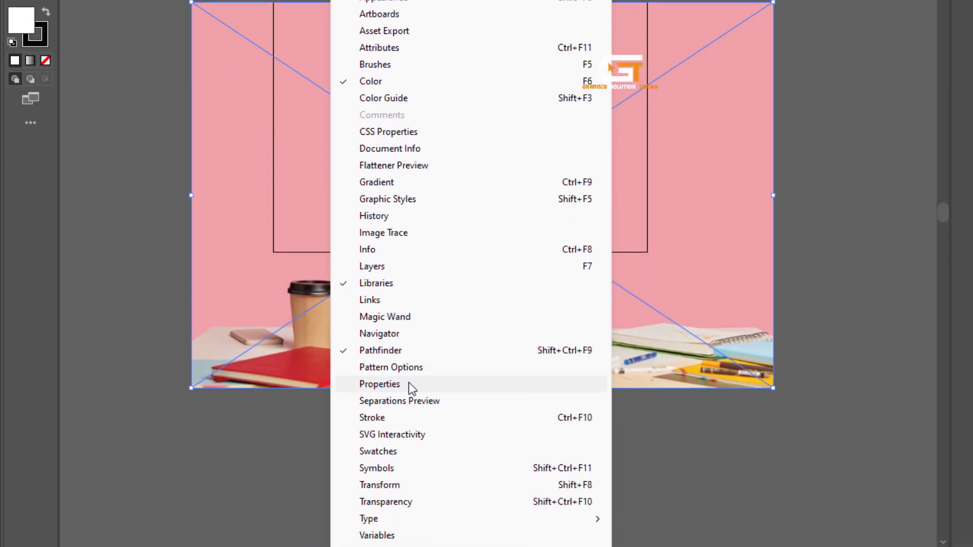
{"action": "left_click", "coordinate": [380, 384]}
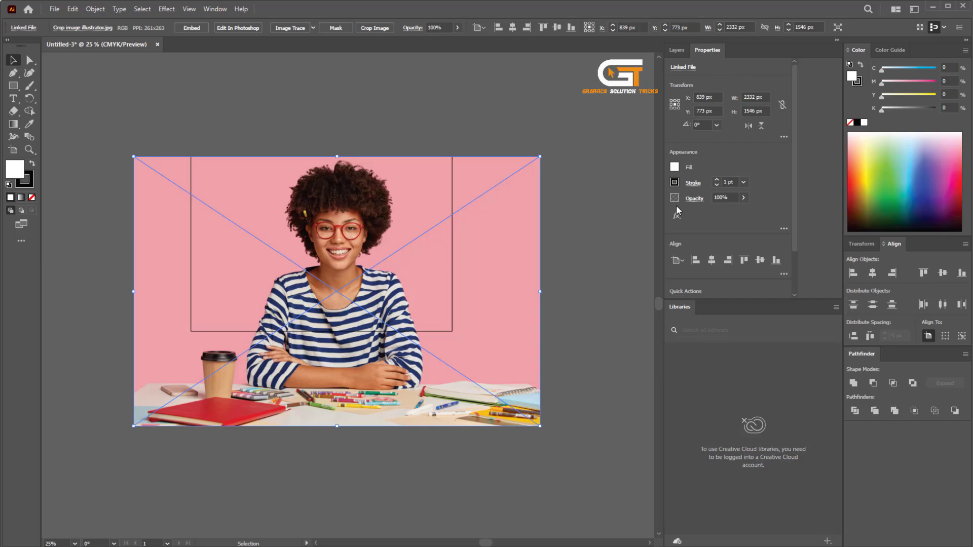
{"action": "scroll", "coordinate": [739, 167], "scroll_direction": "down", "scroll_amount": 3}
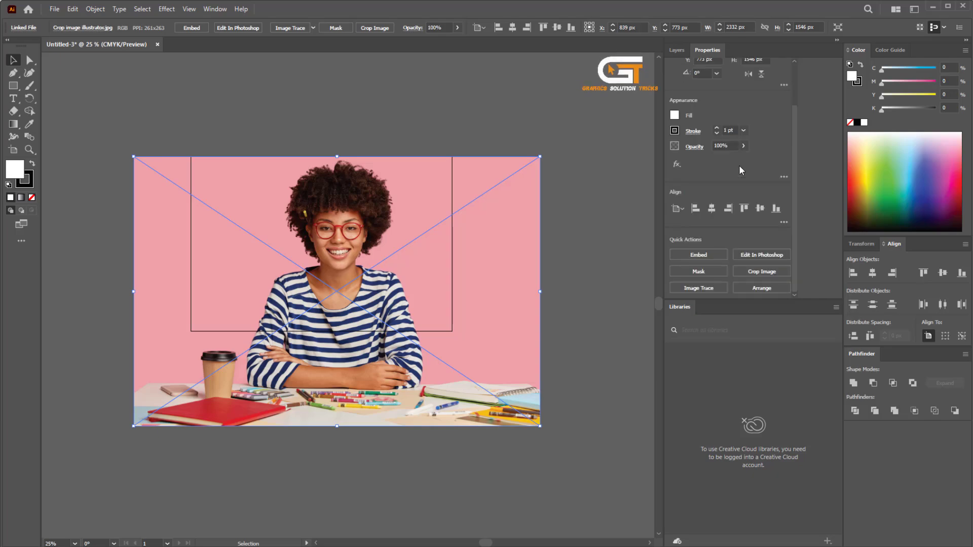
Step: Start Crop Image and size the crop box to about 1500 × 1000 px
{"action": "left_click", "coordinate": [764, 274]}
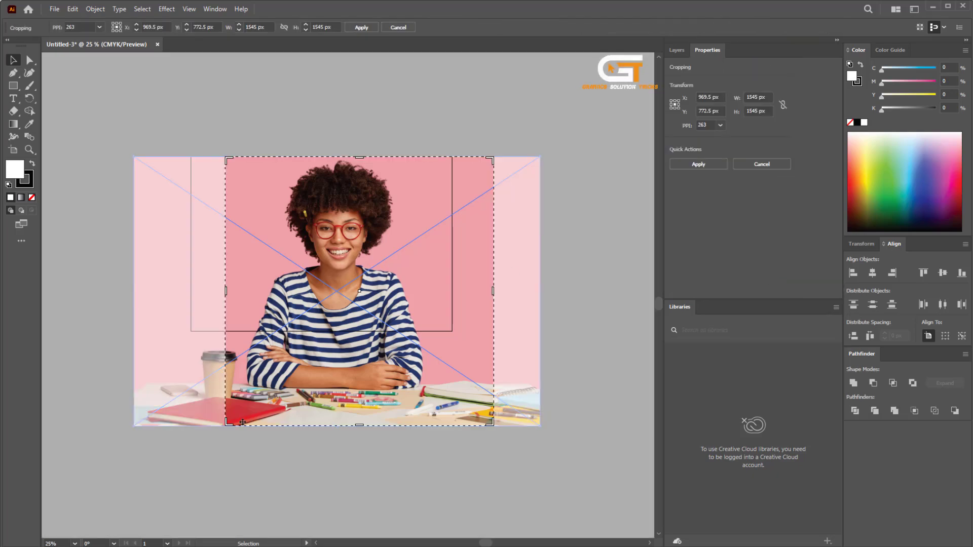
{"action": "left_click_drag", "start_coordinate": [227, 422], "coordinate": [194, 379]}
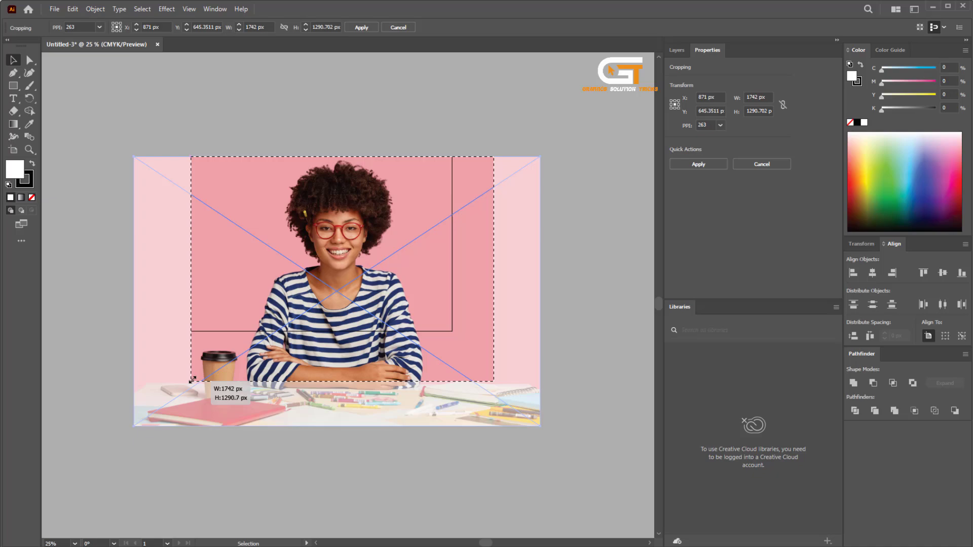
{"action": "left_click_drag", "start_coordinate": [492, 377], "coordinate": [453, 330]}
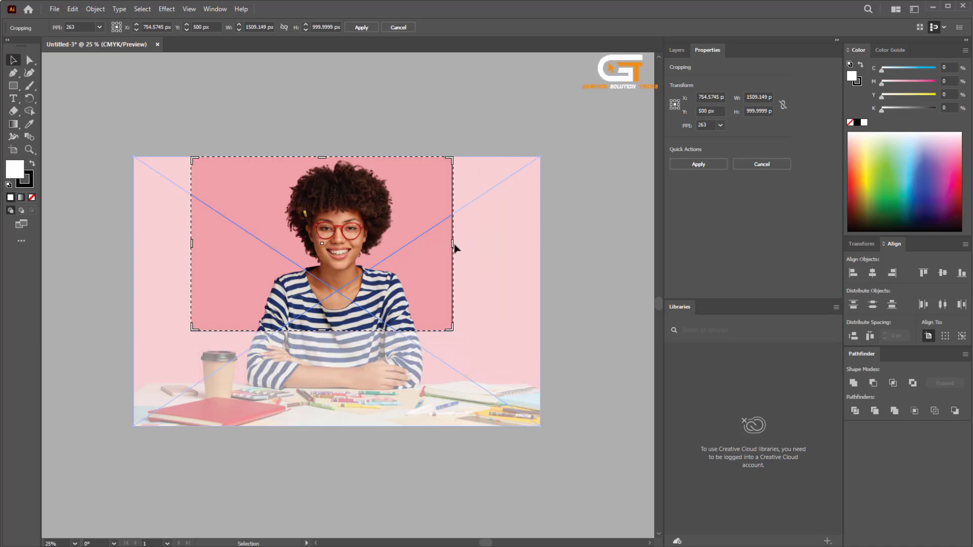
{"action": "left_click_drag", "start_coordinate": [455, 248], "coordinate": [452, 248]}
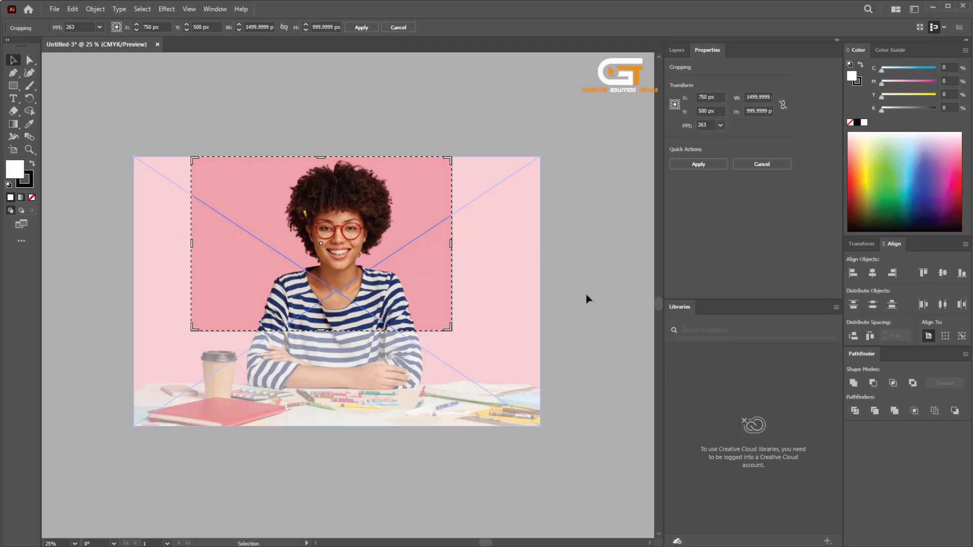
Step: Apply the crop and zoom in on the trimmed head-and-shoulders photo
{"action": "left_click", "coordinate": [696, 164]}
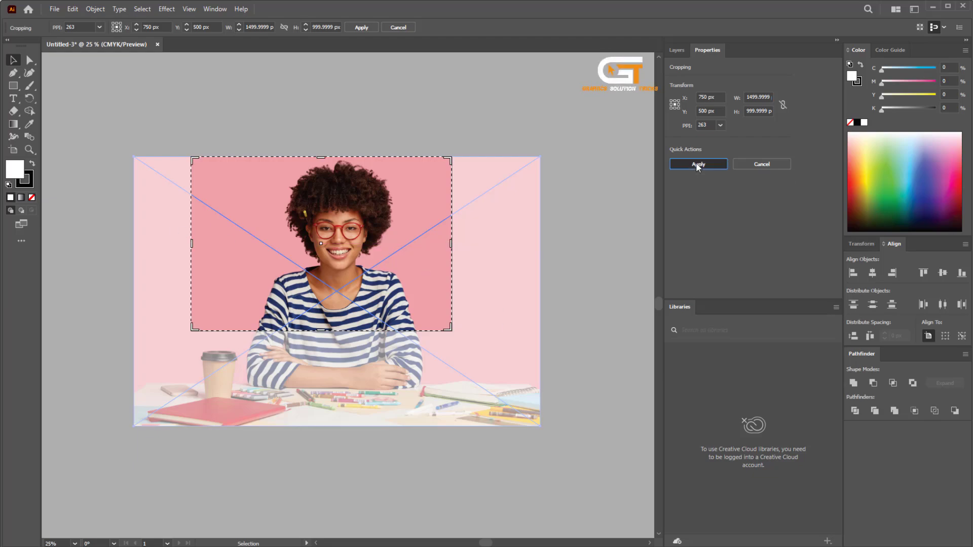
{"action": "key", "text": "Return"}
{"action": "key", "text": "ctrl+plus"}
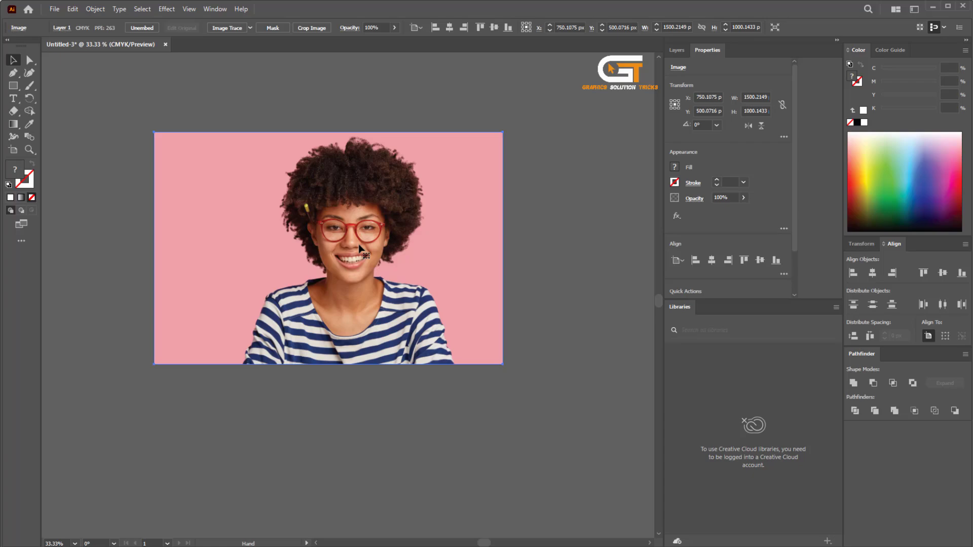
{"action": "key", "text": "ctrl+plus"}
{"action": "key", "text": "ctrl+minus"}
{"action": "key", "text": "ctrl+plus"}
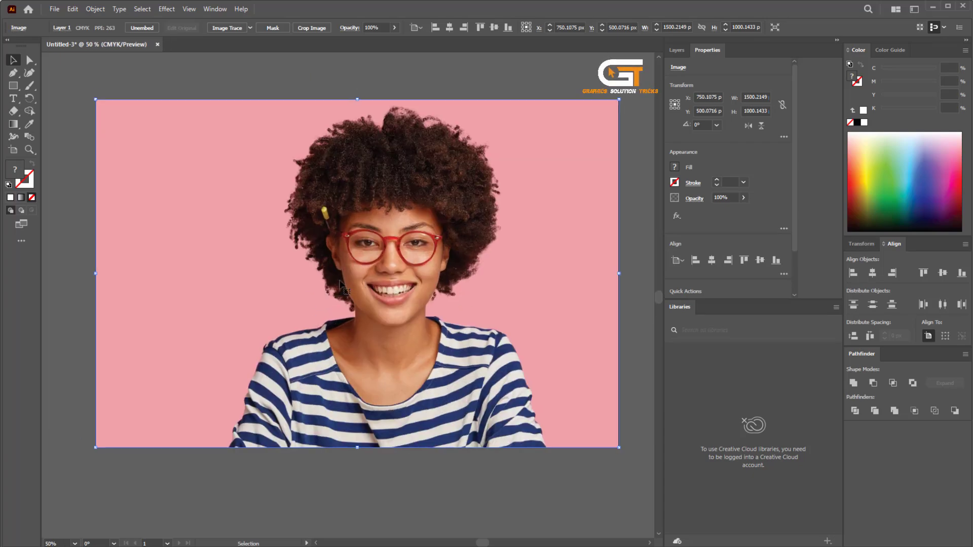